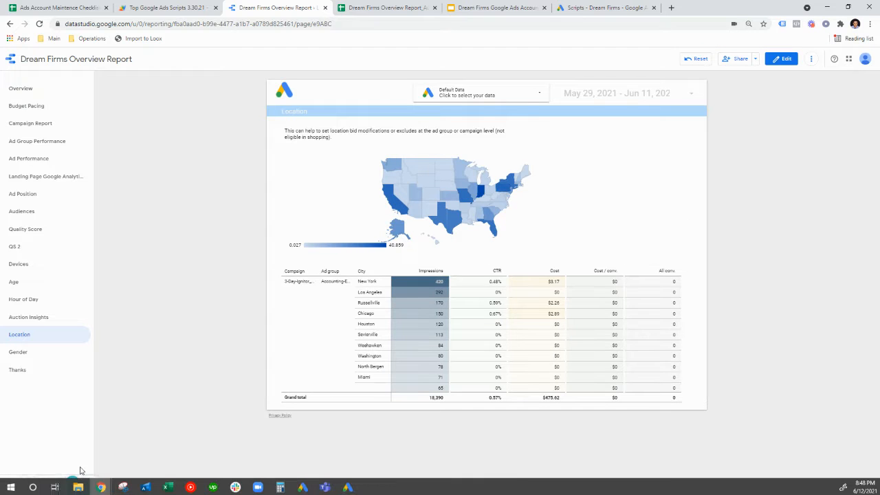
- Capture a screen snip of the Location page's description text and US map, and copy it
click(123, 486)
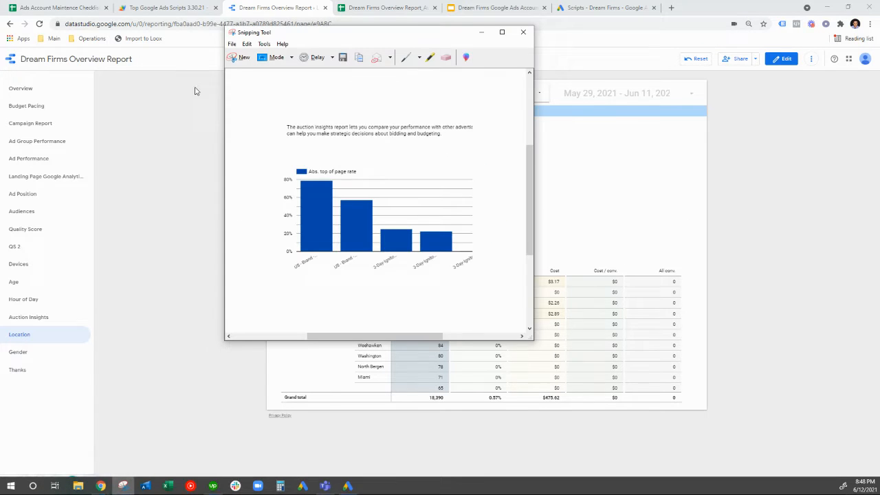
click(239, 57)
drag(274, 123, 565, 263)
right_click(362, 225)
click(416, 241)
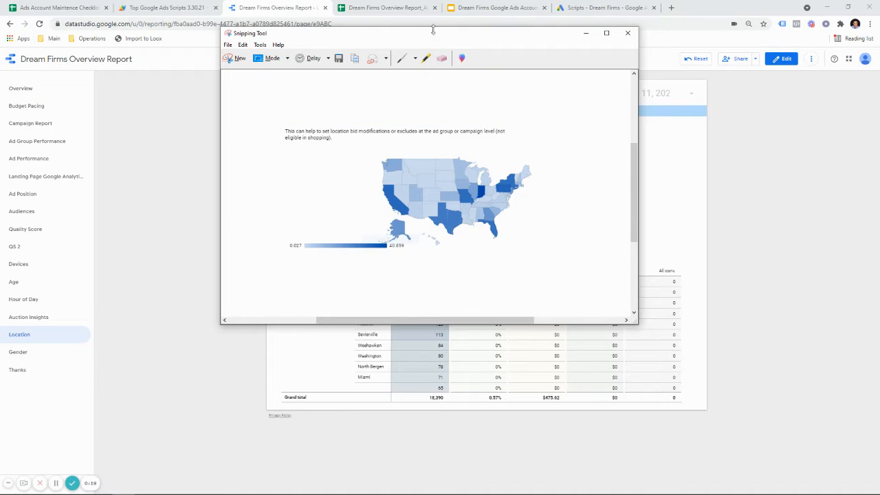
- Paste the captured map into the Location slide of the Google Slides audit and delete the old map image
click(482, 8)
click(572, 225)
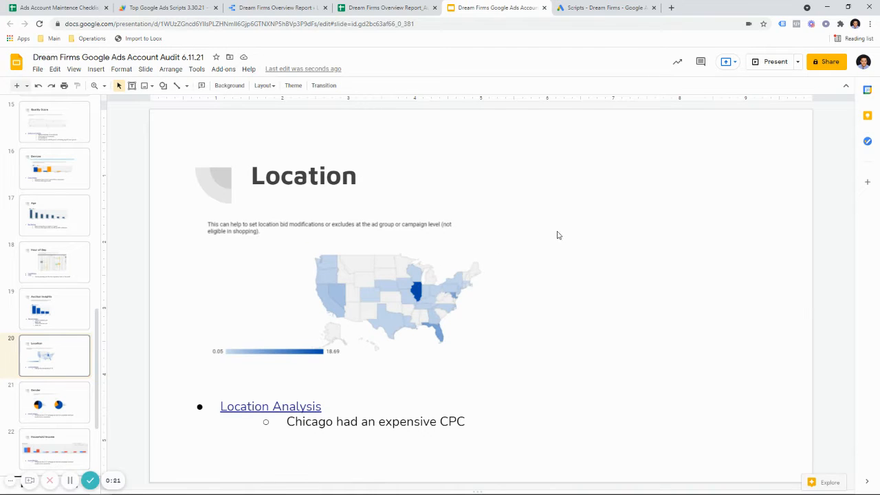
key(ctrl+v)
click(205, 239)
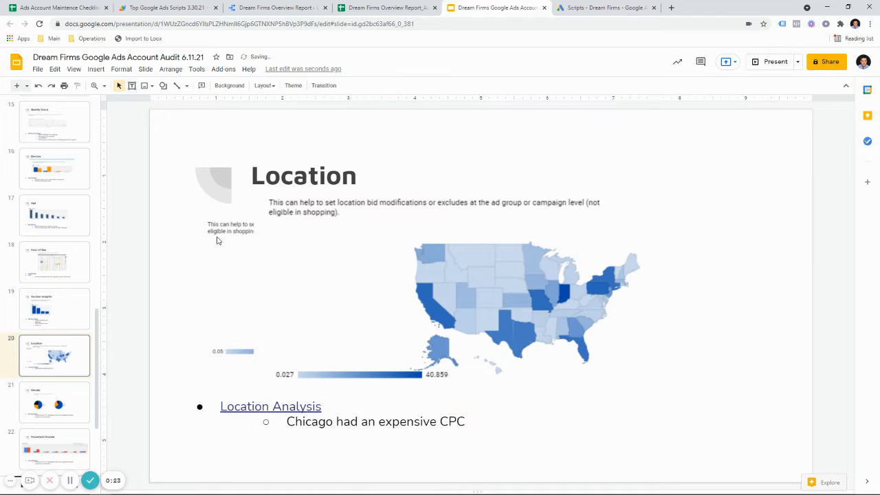
click(217, 238)
key(Delete)
- Resize and reposition the pasted map so it fits between the Location title and the Location Analysis bullets
drag(431, 265, 439, 246)
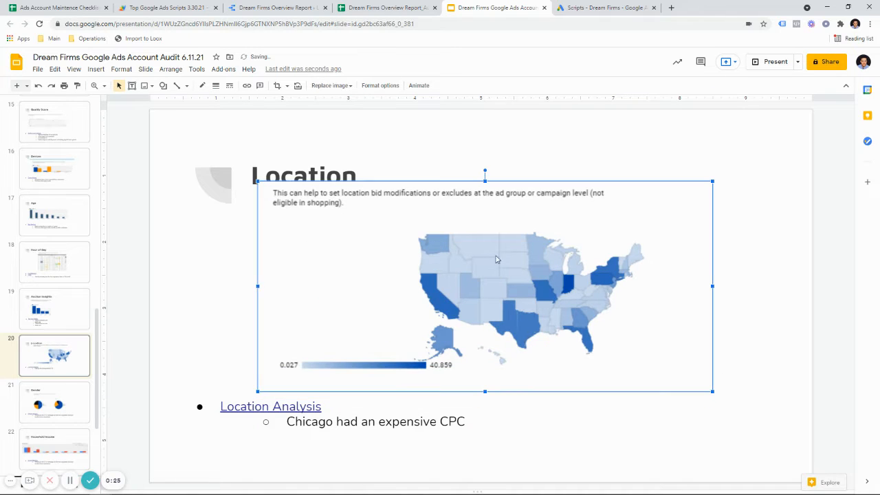
drag(713, 182, 481, 289)
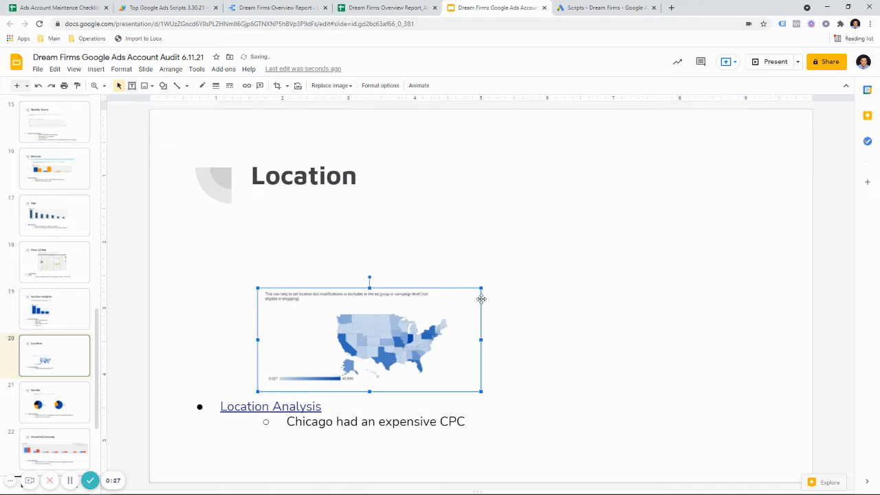
drag(454, 390, 624, 371)
drag(506, 341, 473, 334)
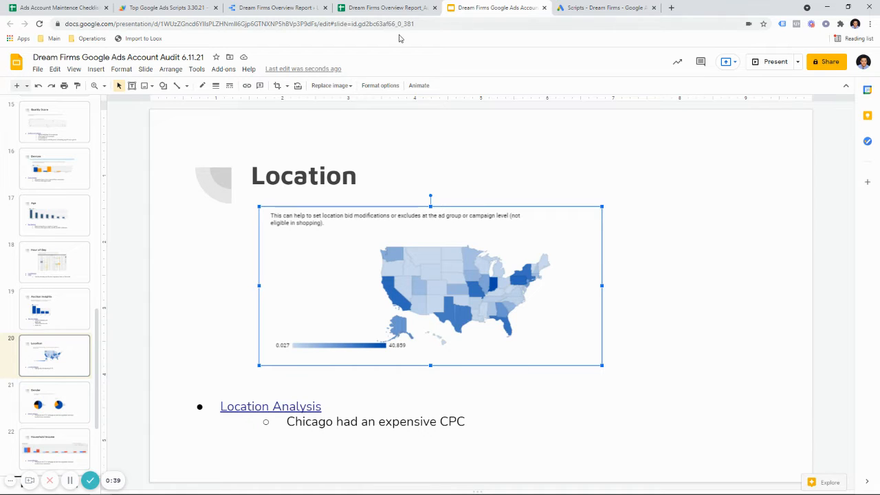
- Export the Data Studio Location page's city table to Google Sheets and close the old report spreadsheet and ads scripts tabs
click(275, 8)
click(674, 266)
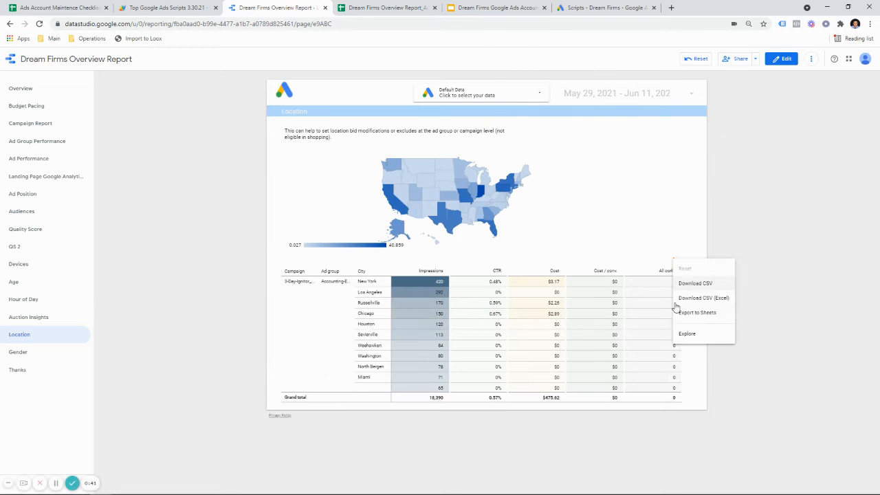
click(688, 312)
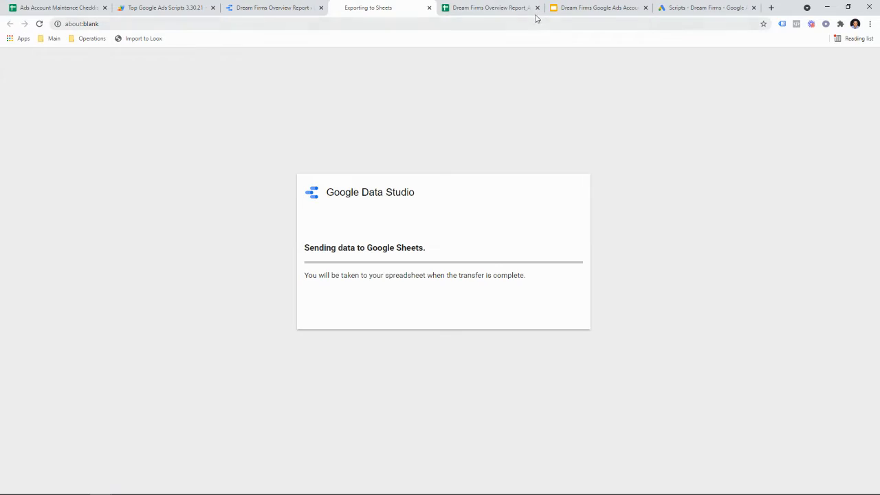
click(537, 8)
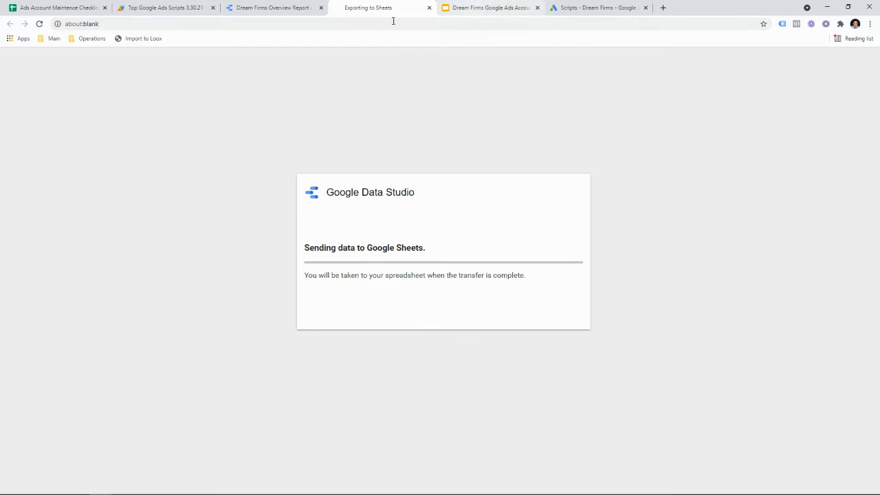
click(212, 7)
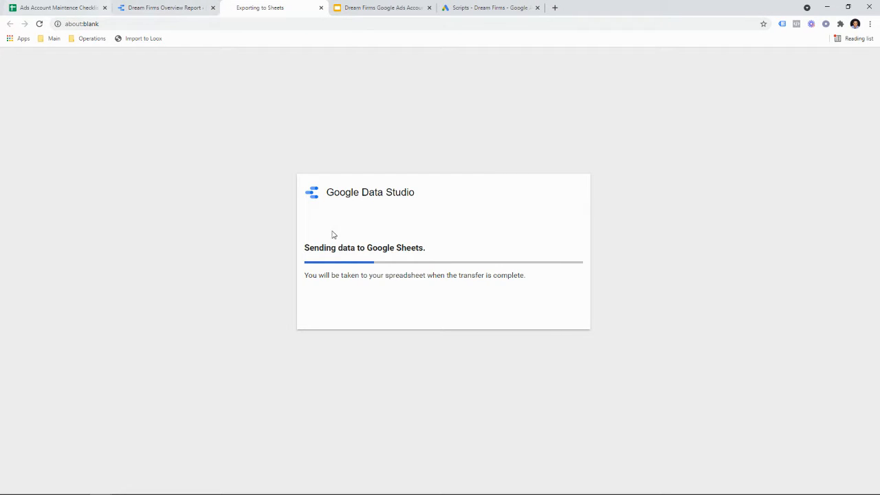
- Open the exported location pivot table spreadsheet and look over its city data
click(402, 8)
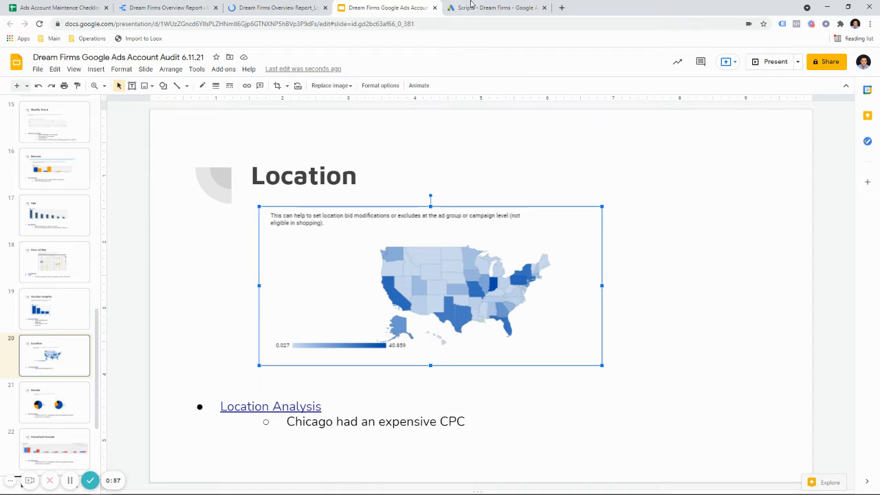
click(300, 6)
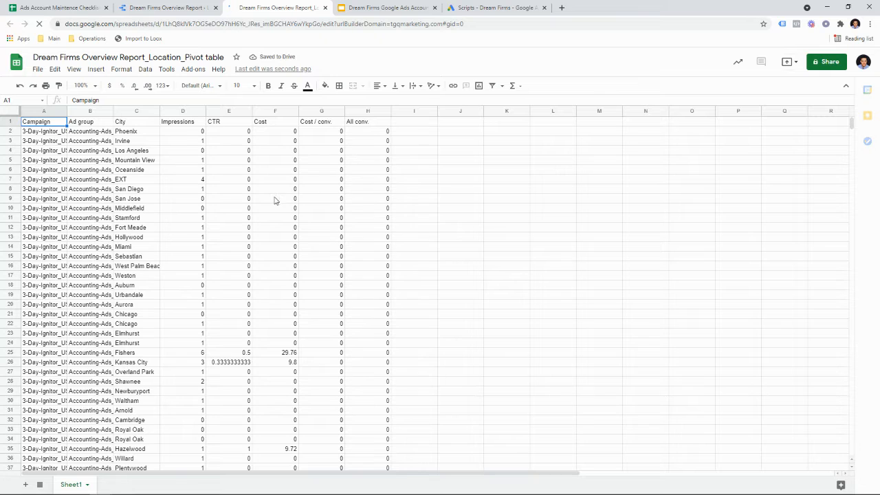
click(146, 218)
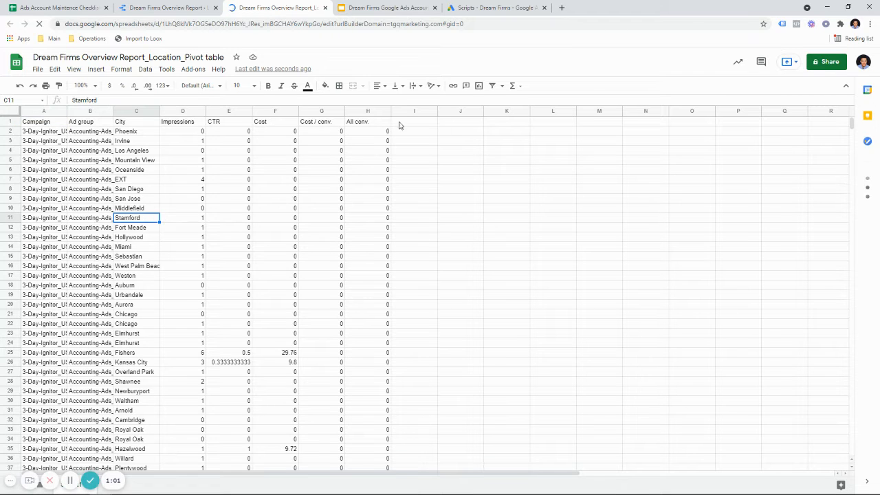
- Open the sample location report linked to the Bid Adjustments Geotargeting task in the Ads Account Maintence Checklist
click(86, 5)
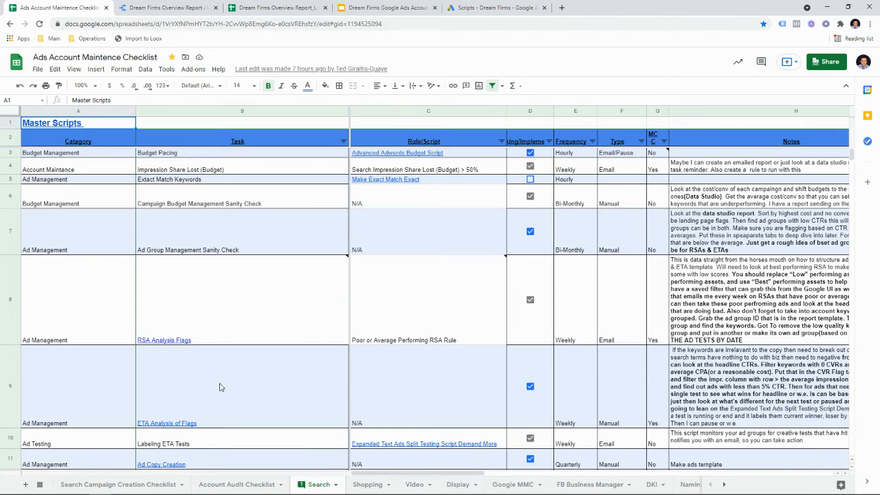
scroll(218, 392, down, 3)
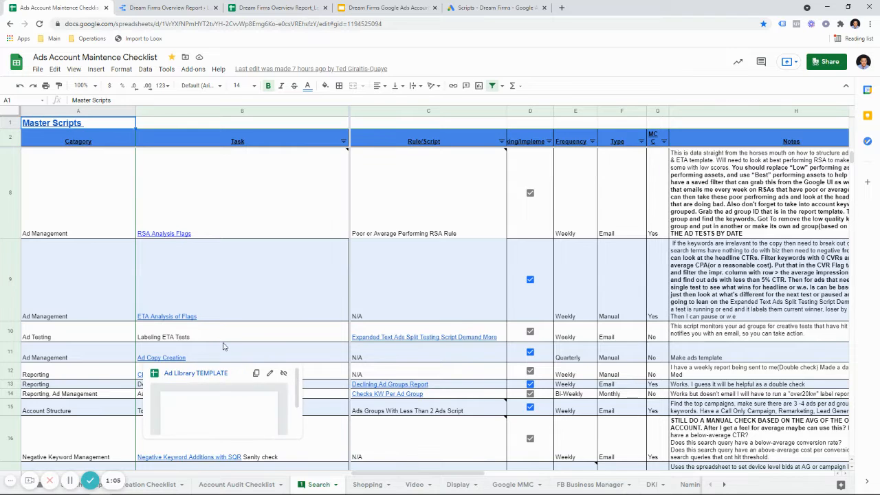
scroll(222, 346, down, 3)
scroll(236, 355, down, 1)
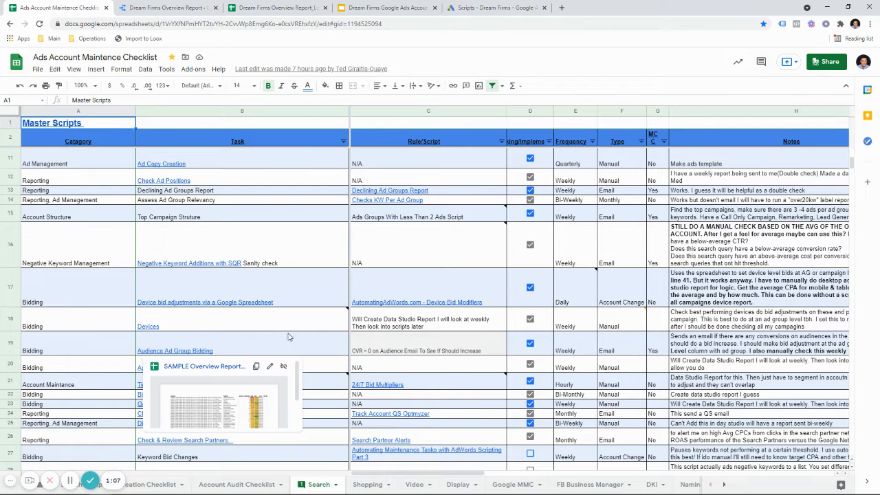
scroll(327, 339, down, 1)
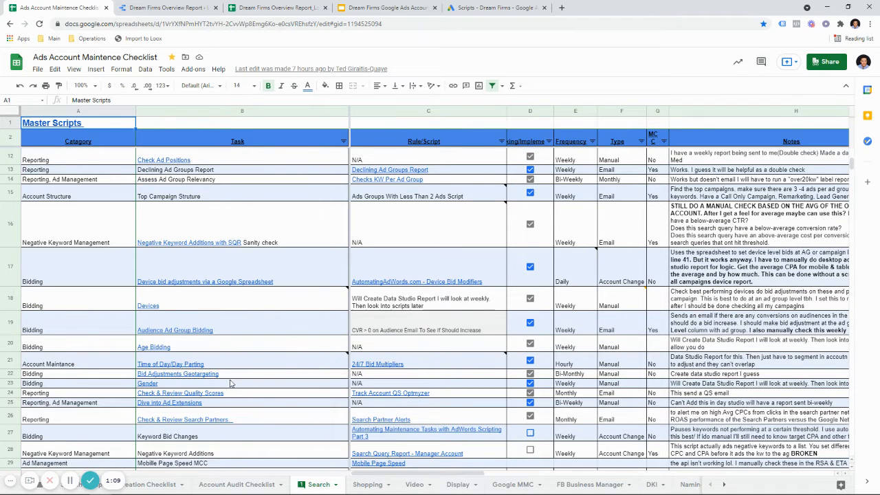
click(207, 379)
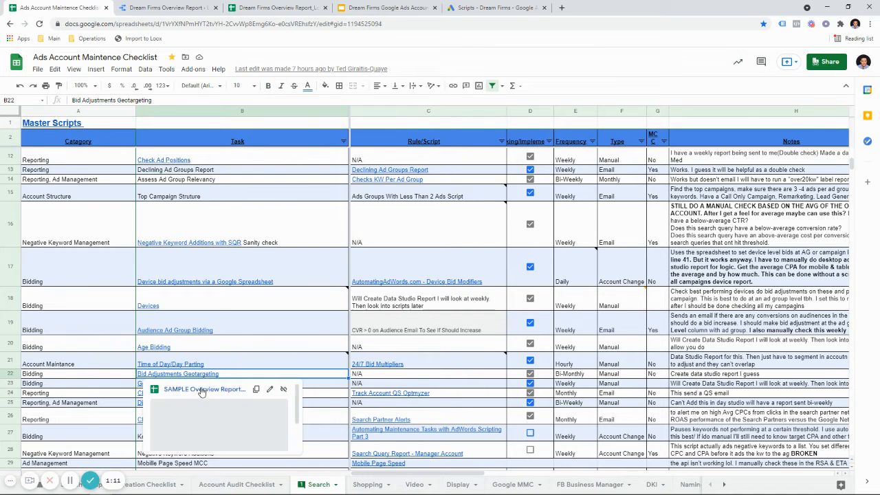
click(198, 392)
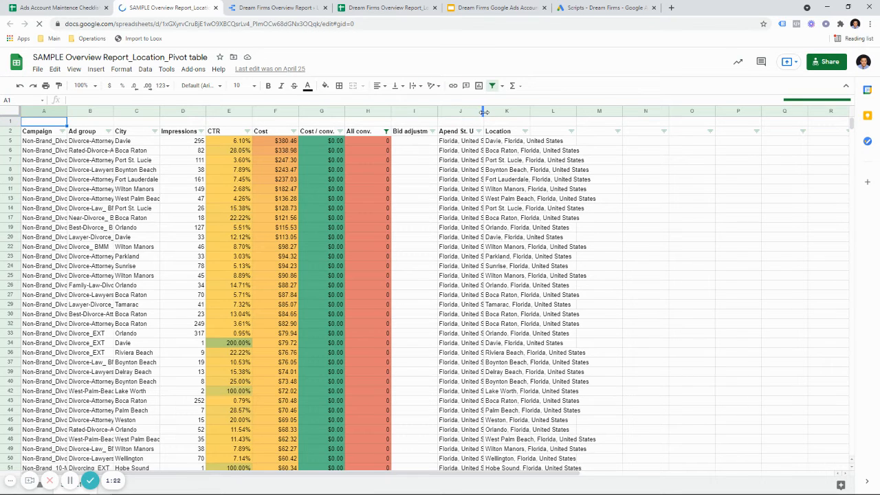
click(482, 112)
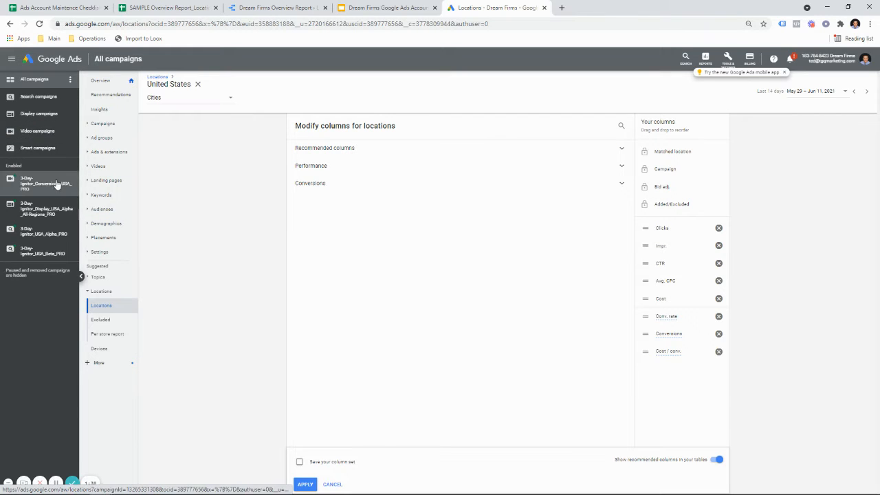
- In Google Ads, limit the United States locations report to Search campaigns and examine it broken down by Neighborhoods
click(41, 97)
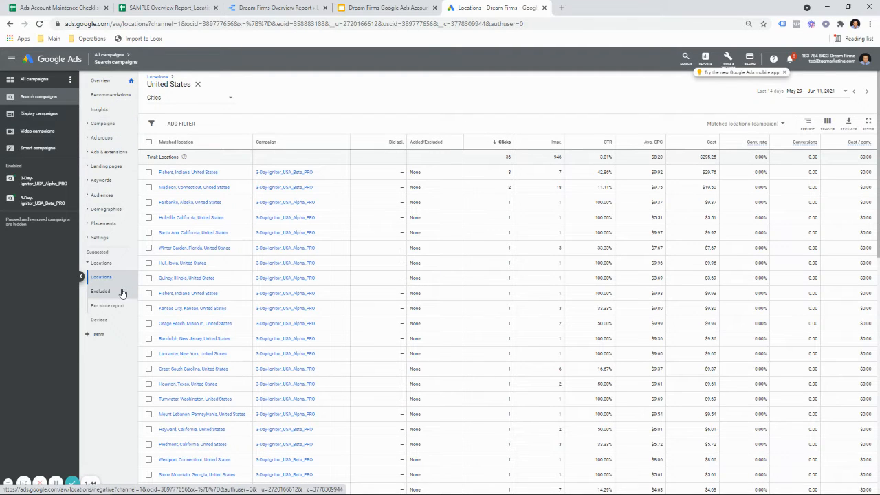
click(186, 105)
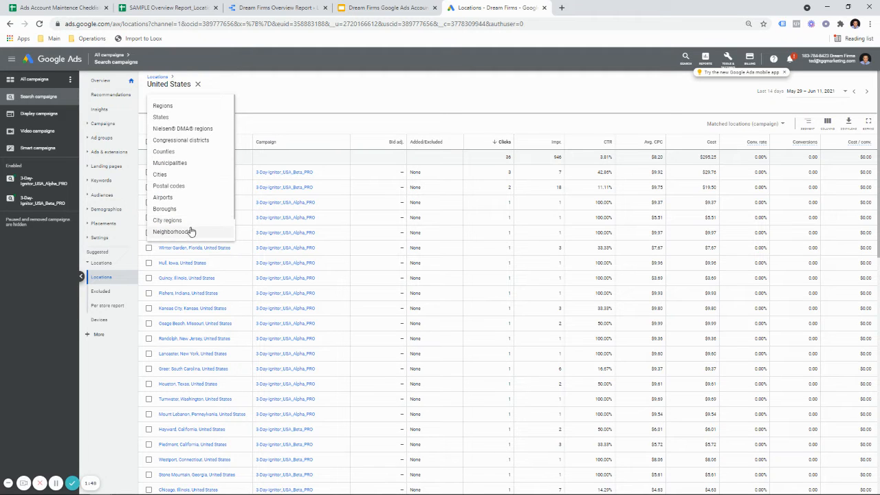
click(189, 231)
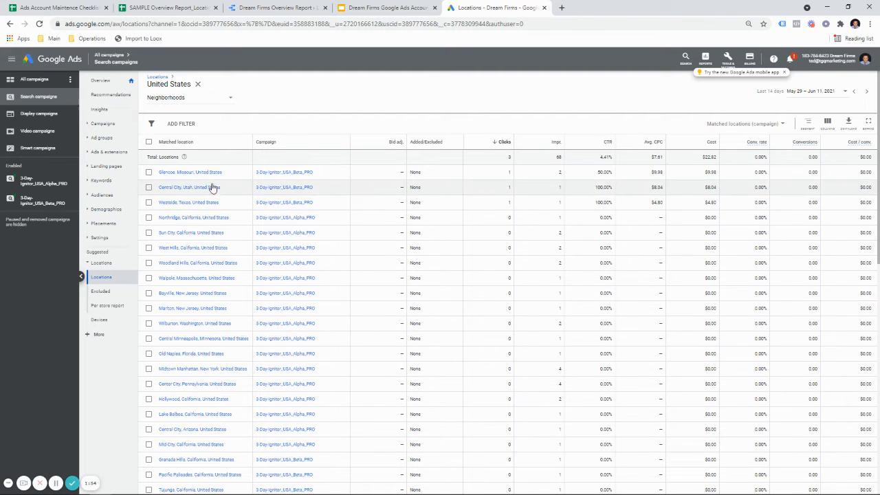
scroll(213, 234, down, 3)
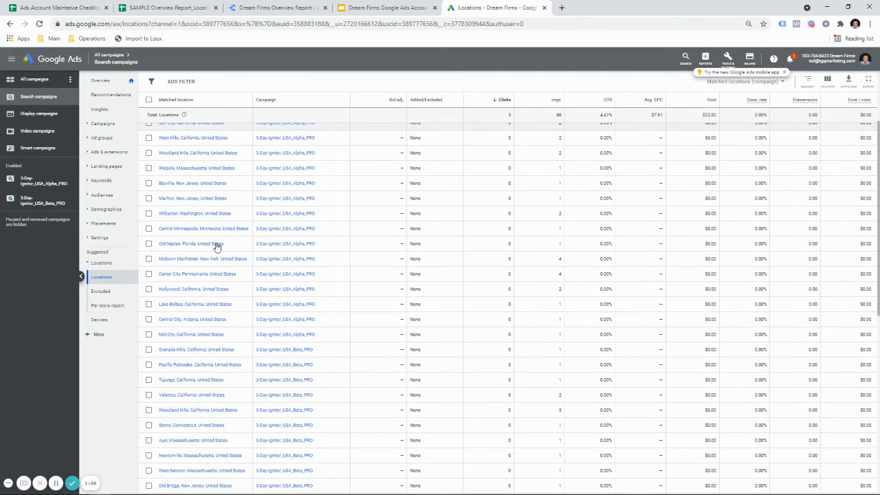
scroll(216, 246, up, 3)
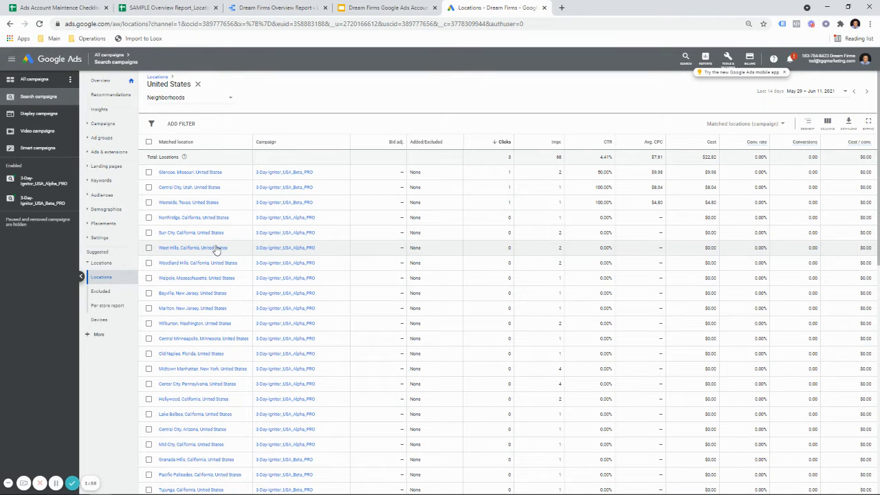
scroll(302, 249, down, 3)
scroll(355, 268, up, 3)
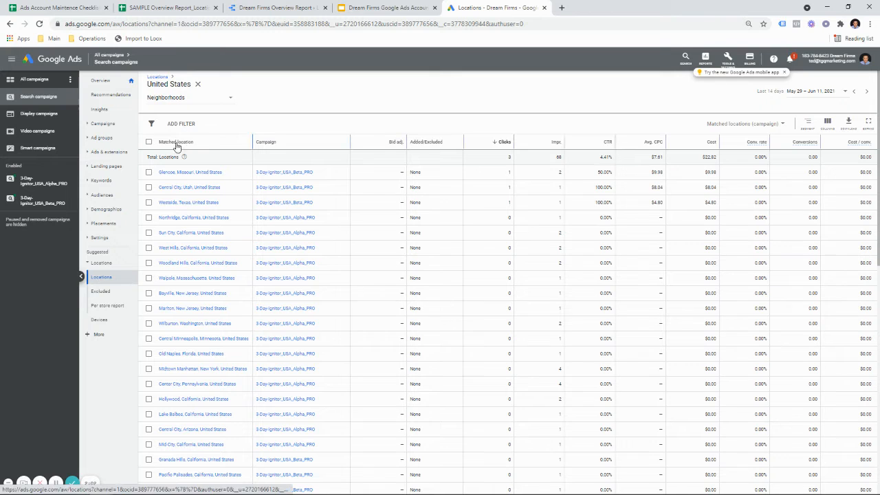
- Change the location breakdown to Cities and then to States
click(177, 98)
click(183, 174)
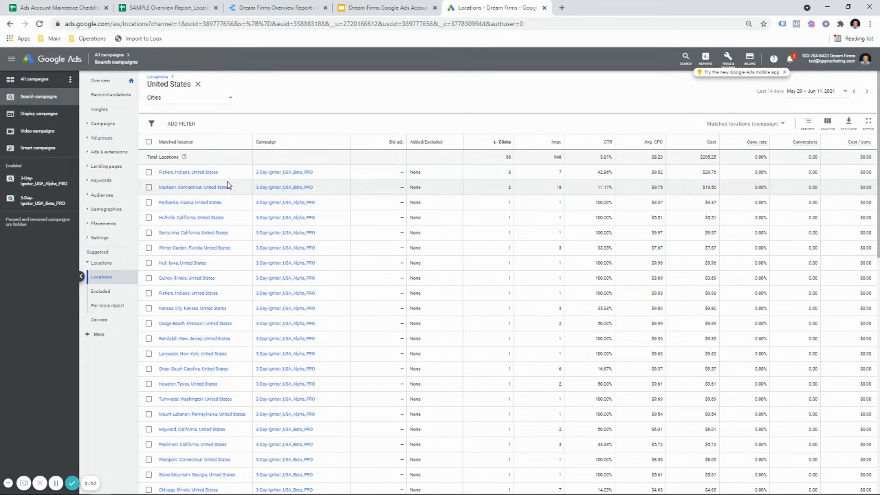
click(205, 100)
click(202, 122)
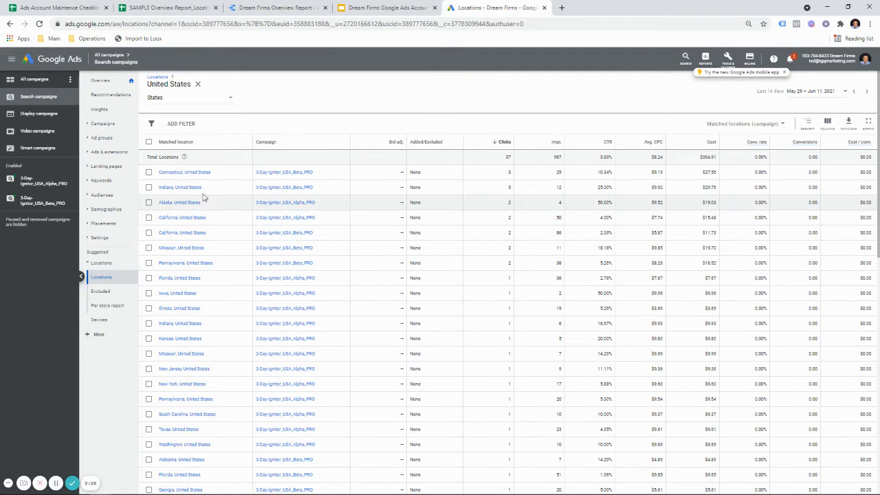
- Apply a 5% bid decrease to the top three state rows: Connecticut, Indiana and Alaska
click(148, 173)
click(148, 187)
click(149, 203)
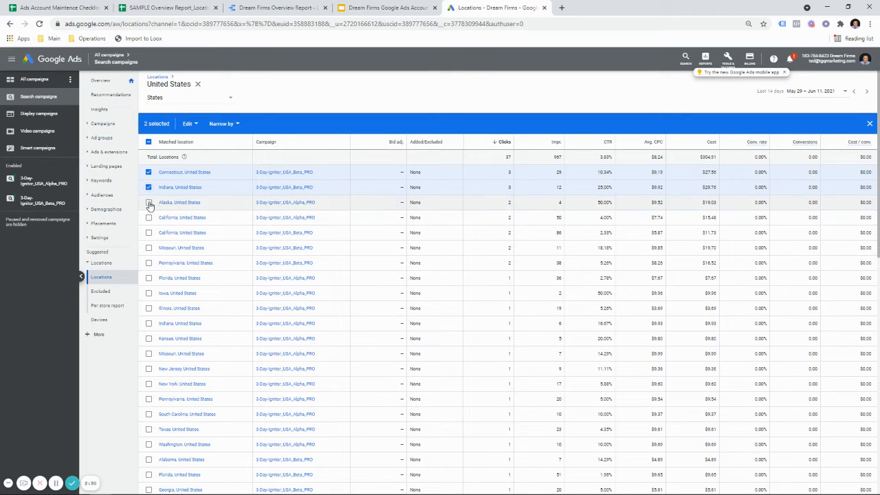
click(193, 124)
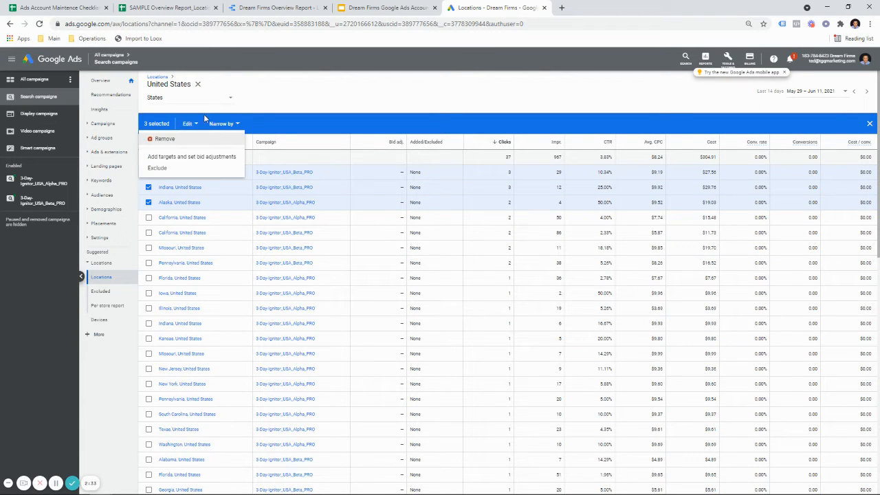
click(203, 158)
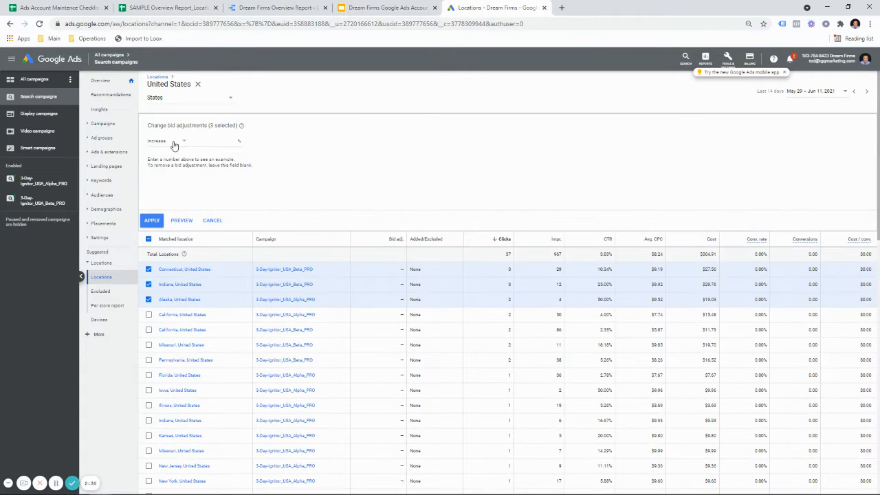
click(174, 145)
click(172, 161)
text(5)
click(158, 223)
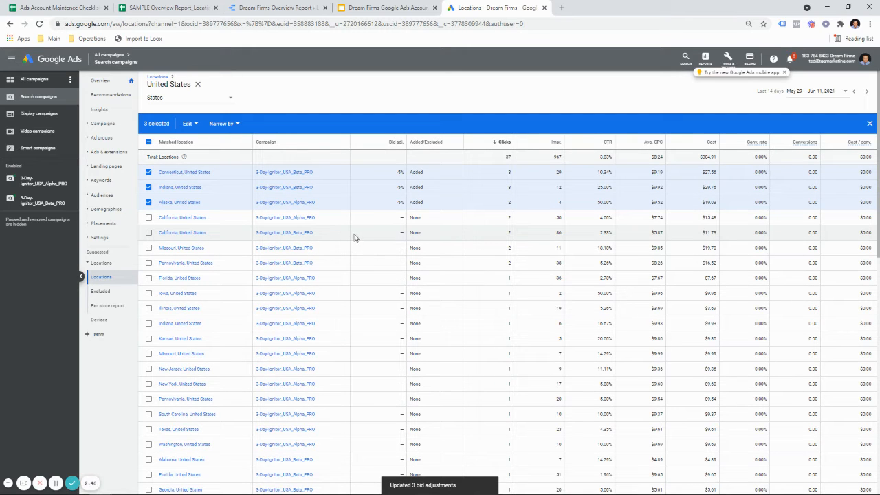
- Clear the row selection in the Search campaigns' state locations report and sort it by CTR
click(148, 142)
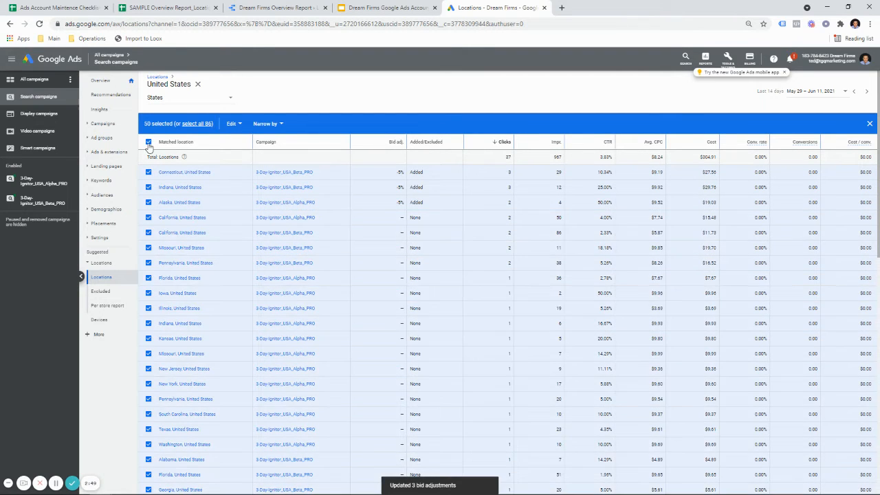
click(601, 143)
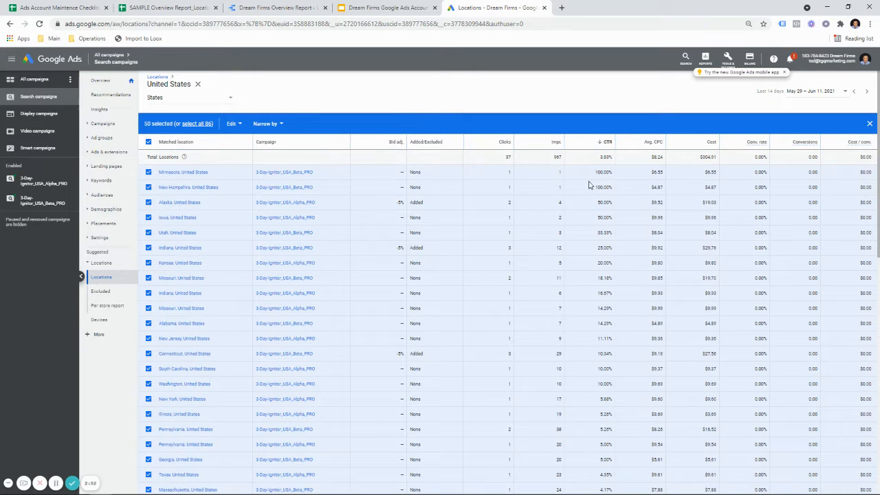
click(149, 141)
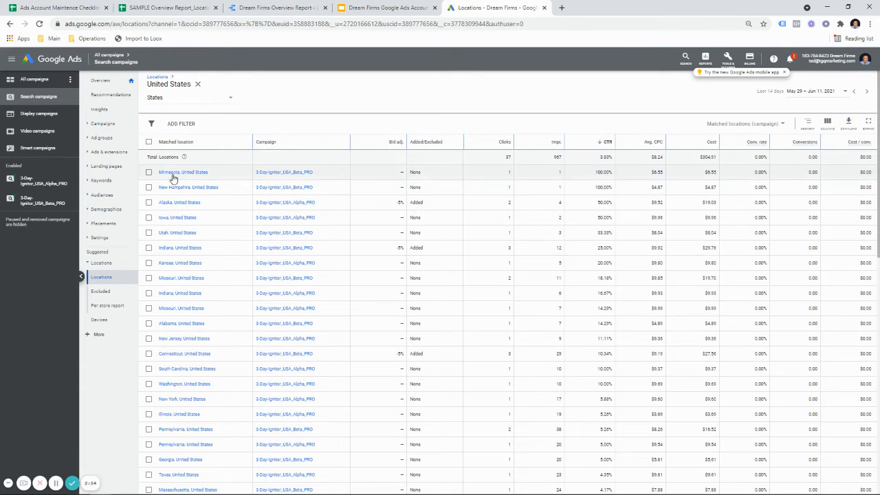
- Show the state locations for Display campaigns sorted by cost and apply a 5% bid decrease to New York and Georgia
click(58, 118)
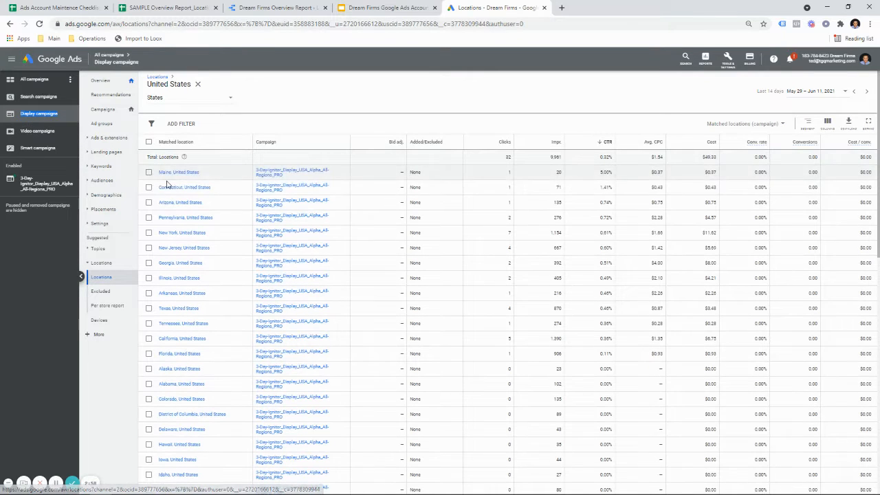
click(697, 144)
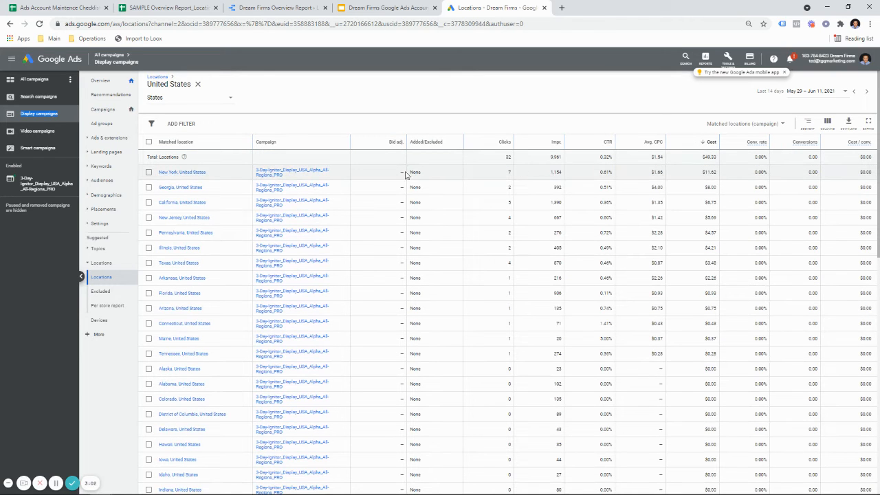
click(148, 171)
click(148, 187)
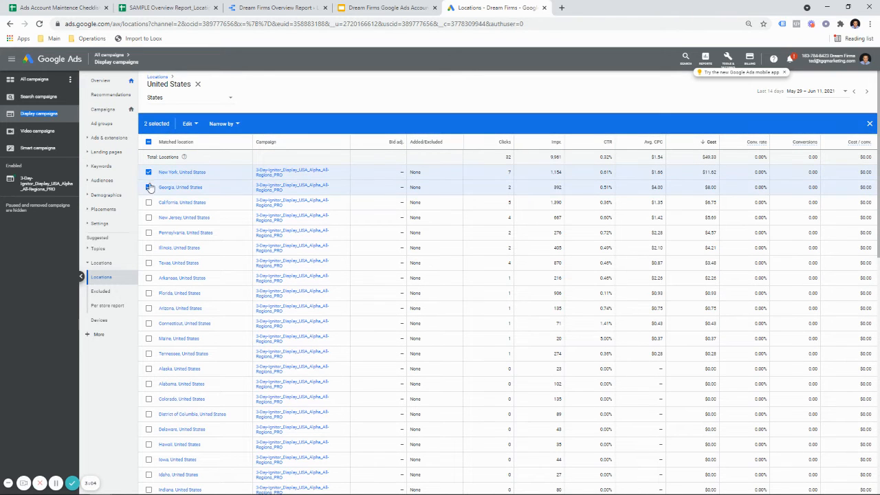
click(190, 124)
click(191, 156)
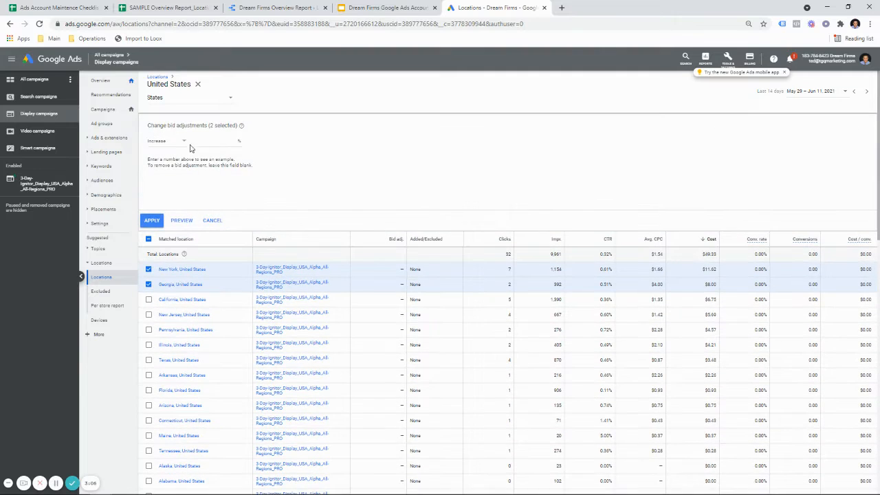
click(174, 144)
click(160, 161)
text(5)
click(152, 220)
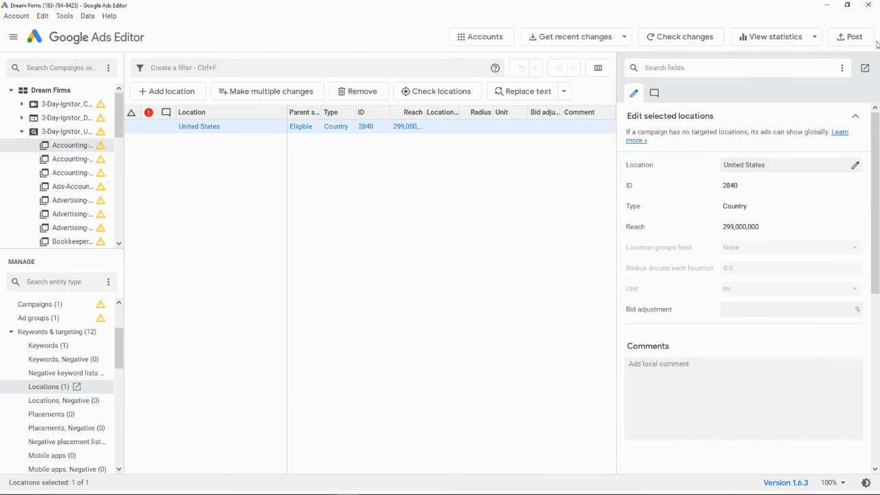
- On the Location slide of the audit presentation, replace the bullet about Chicago's CPC with "Indiana has the most cost"
click(827, 8)
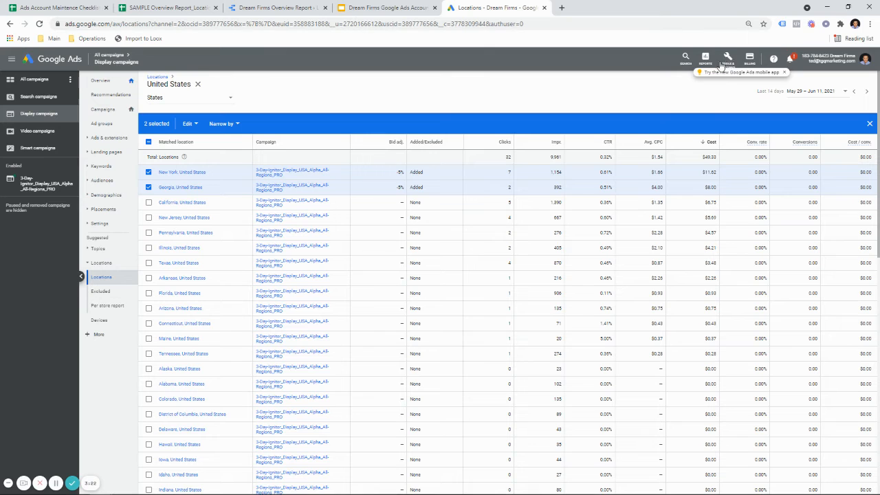
click(306, 5)
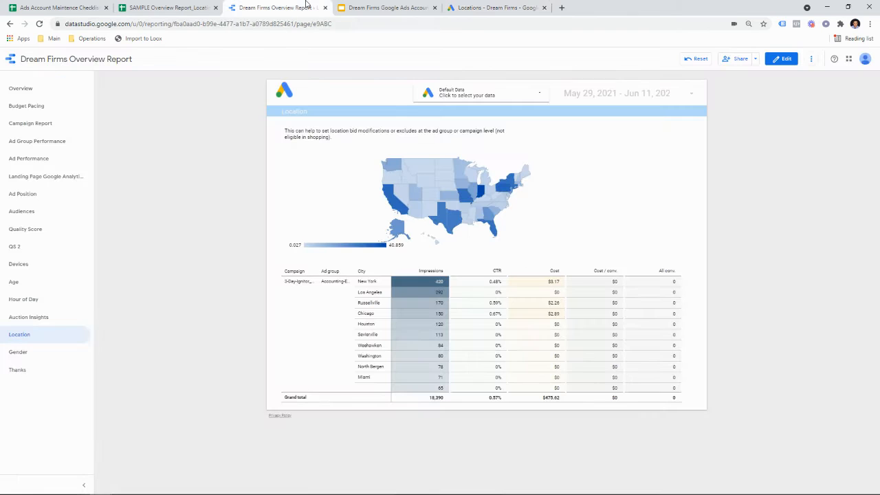
click(385, 8)
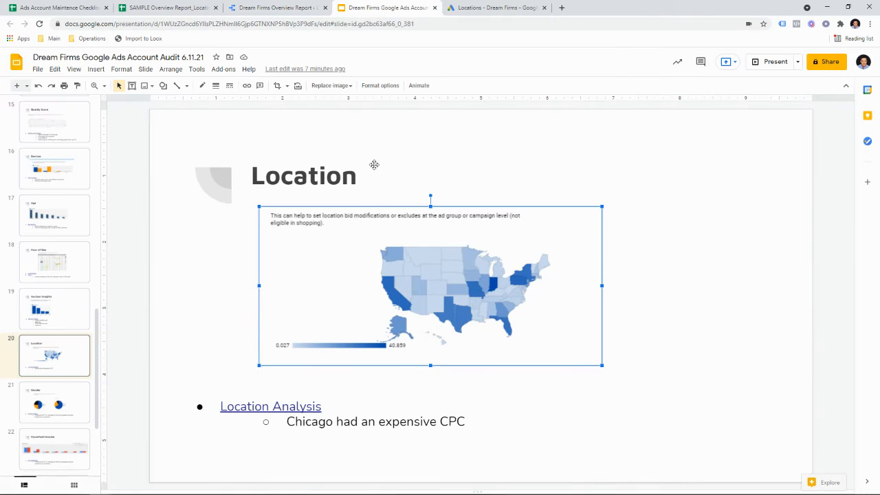
click(465, 421)
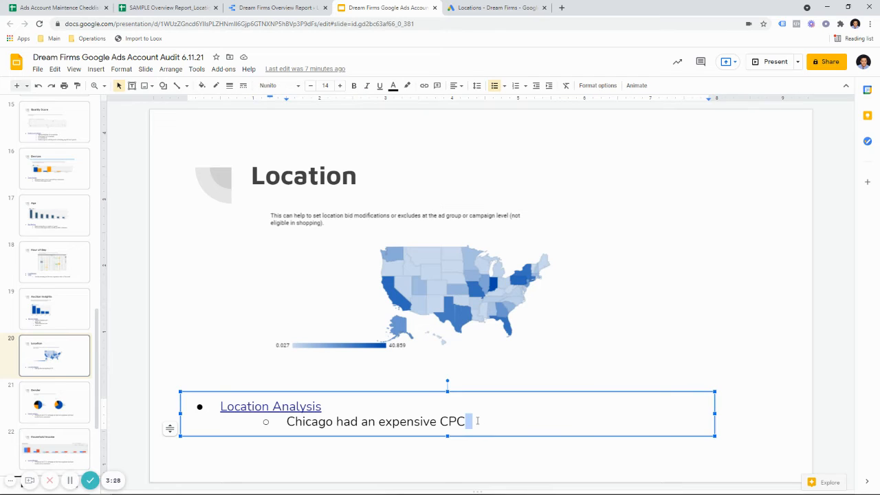
drag(461, 422, 302, 427)
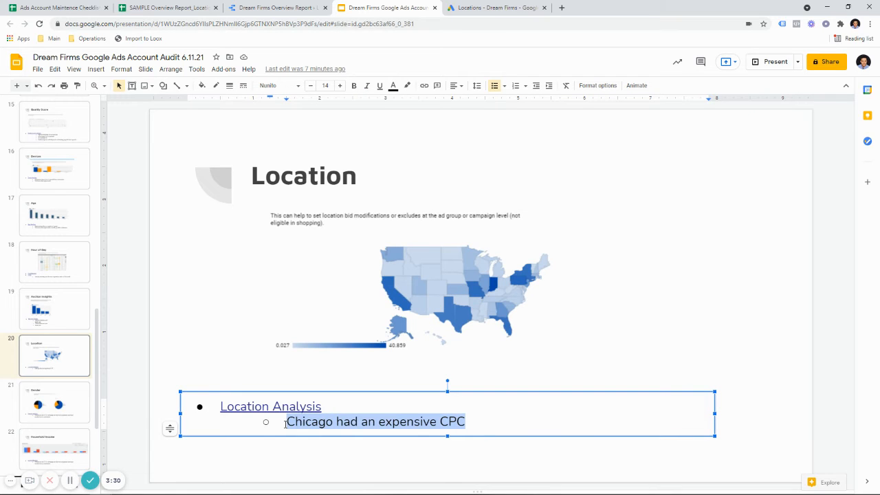
text(Indiana has the most cost)
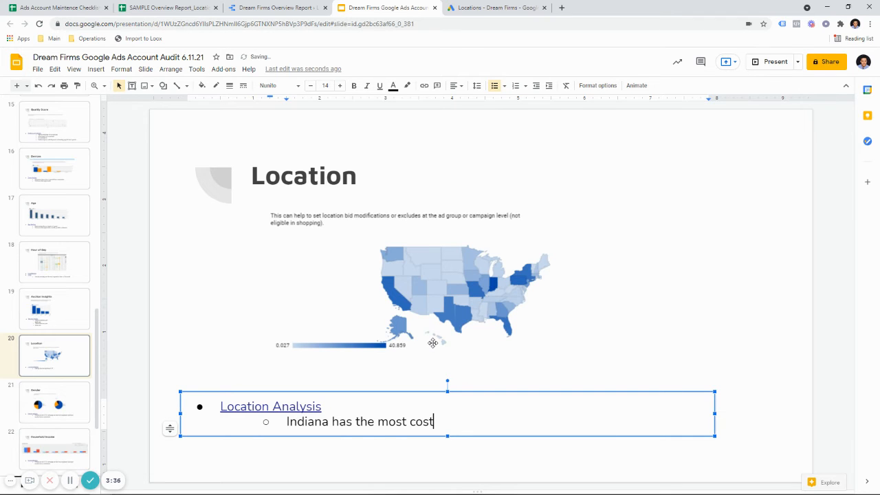
- Export the city table on the Location page of the Dream Firms Overview Report to Google Sheets and open the exported spreadsheet
click(169, 8)
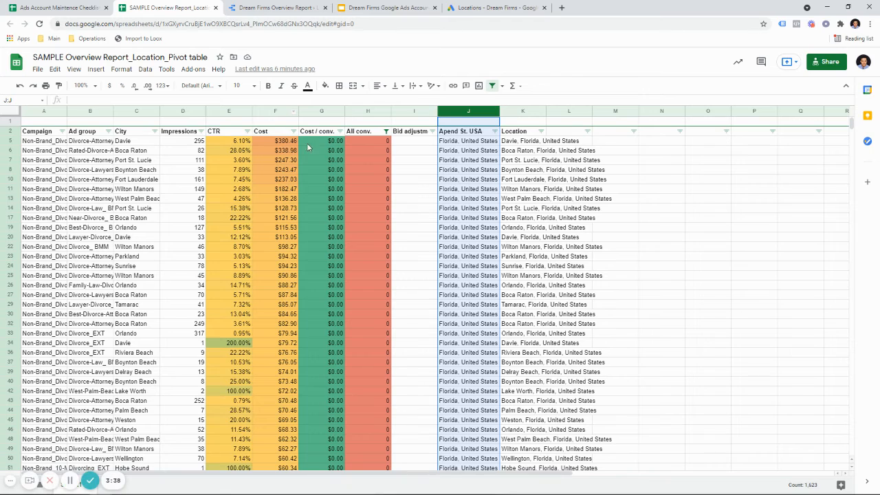
click(66, 7)
click(165, 8)
click(297, 6)
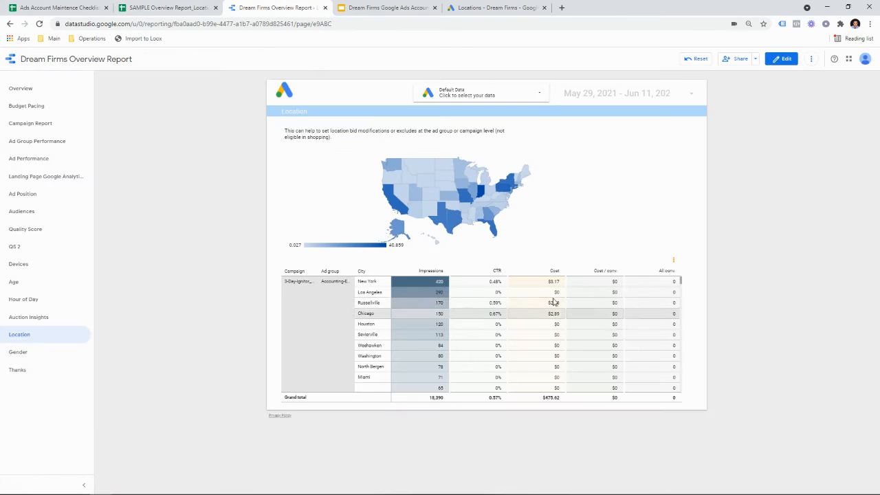
click(673, 260)
click(694, 314)
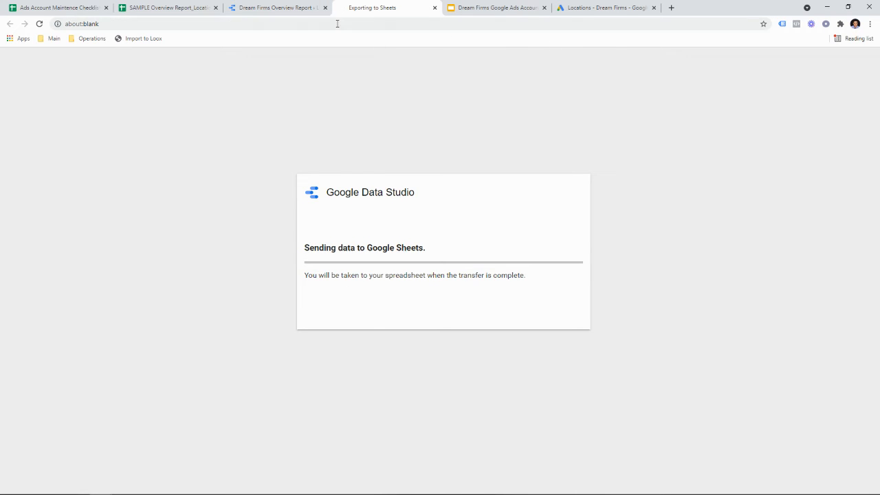
click(272, 9)
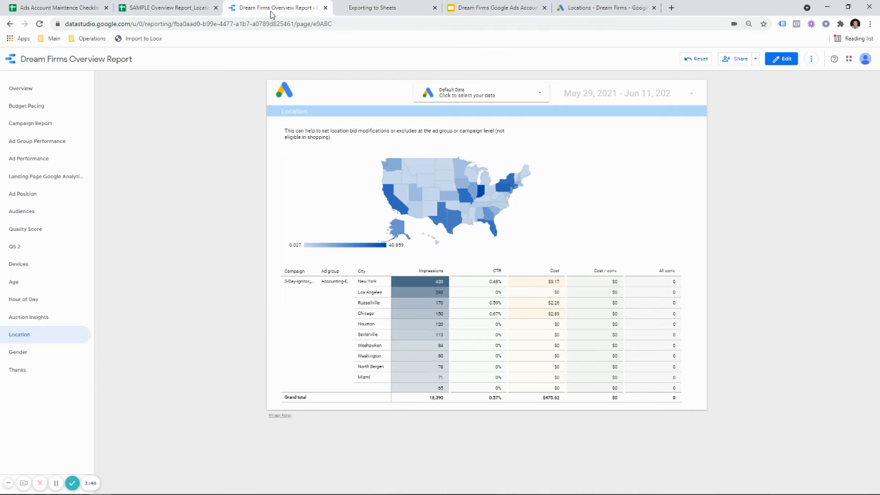
click(200, 7)
click(489, 10)
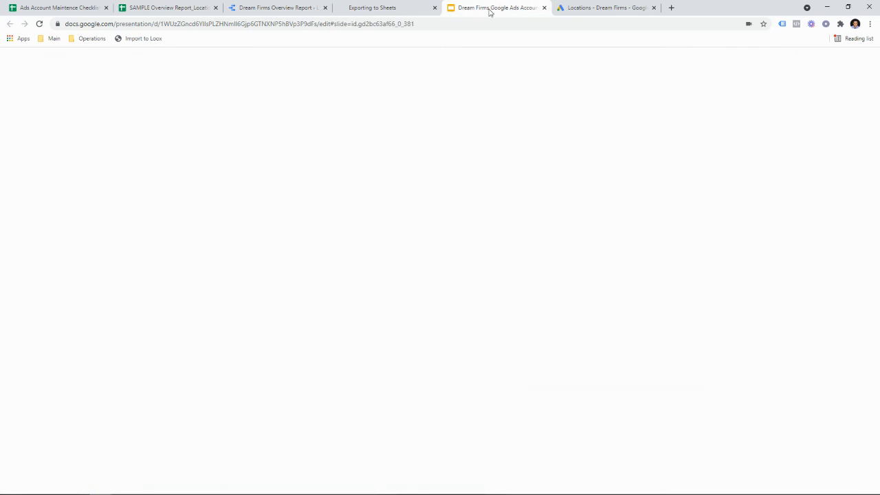
click(383, 8)
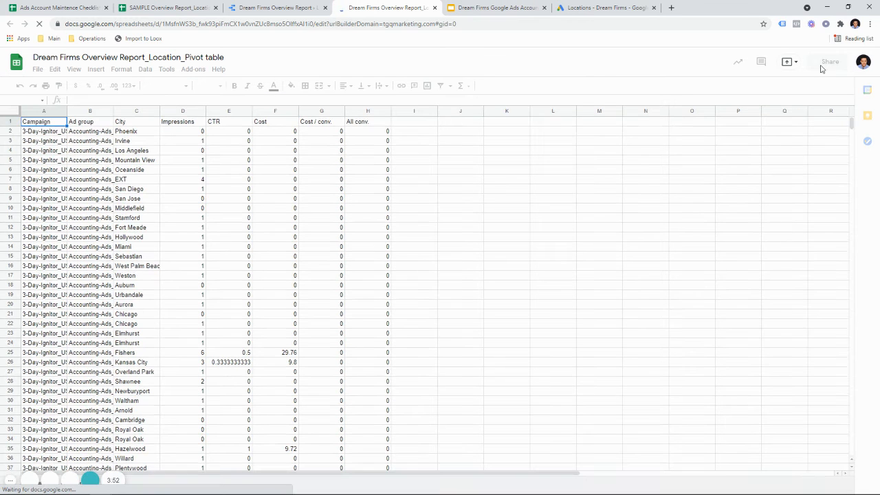
- Share the exported location spreadsheet with anyone with the link as Viewer and copy its link
click(825, 62)
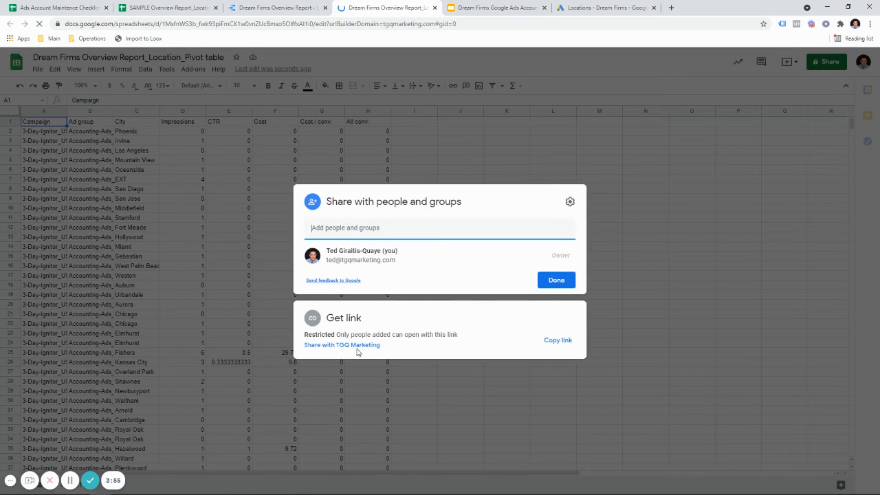
click(357, 344)
click(354, 343)
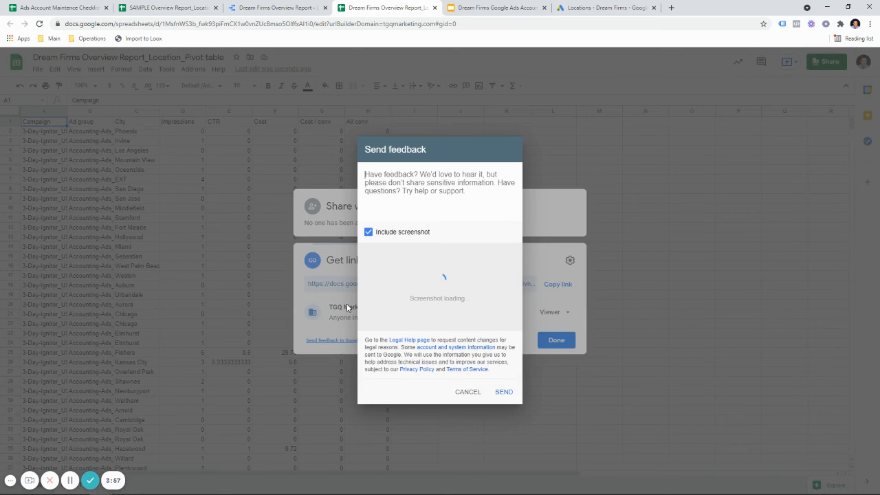
key(Escape)
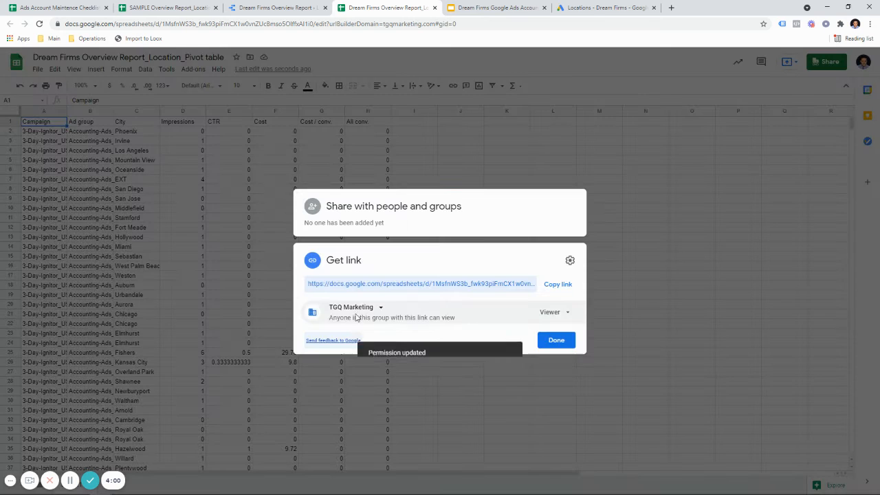
click(352, 307)
click(375, 387)
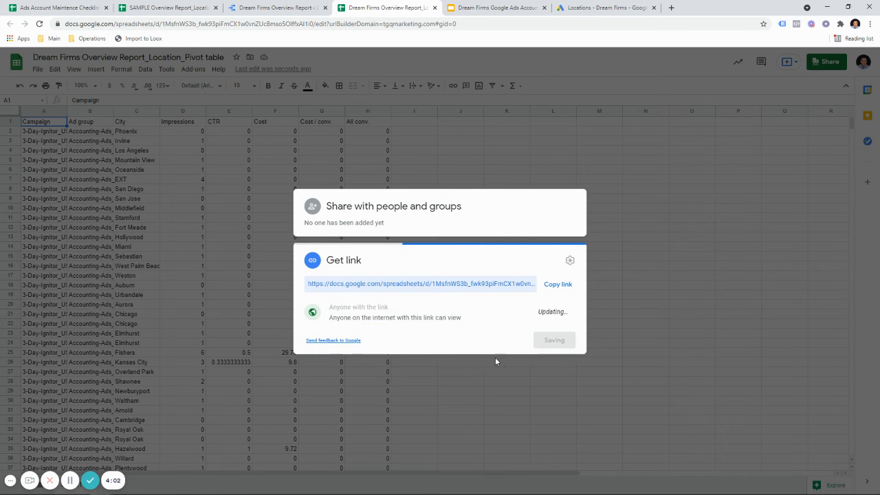
click(553, 286)
- Return to the Location slide of the audit presentation and bring up the details of the Location Analysis hyperlink
click(287, 5)
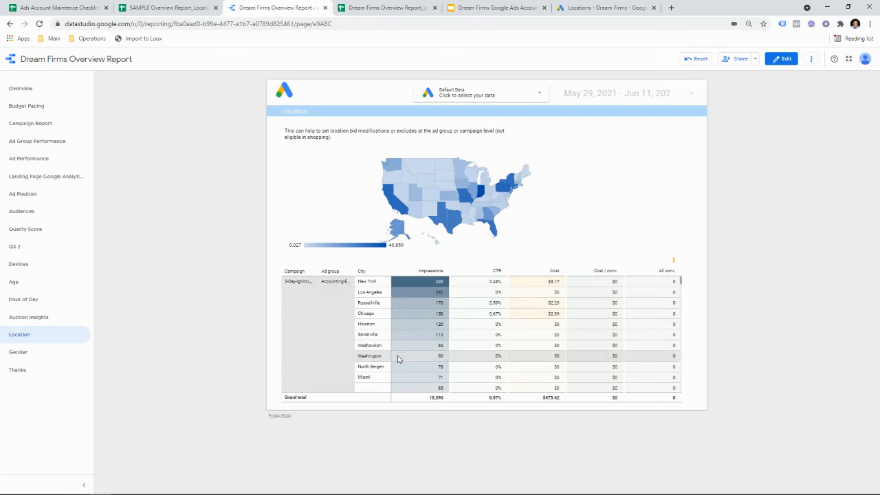
click(385, 7)
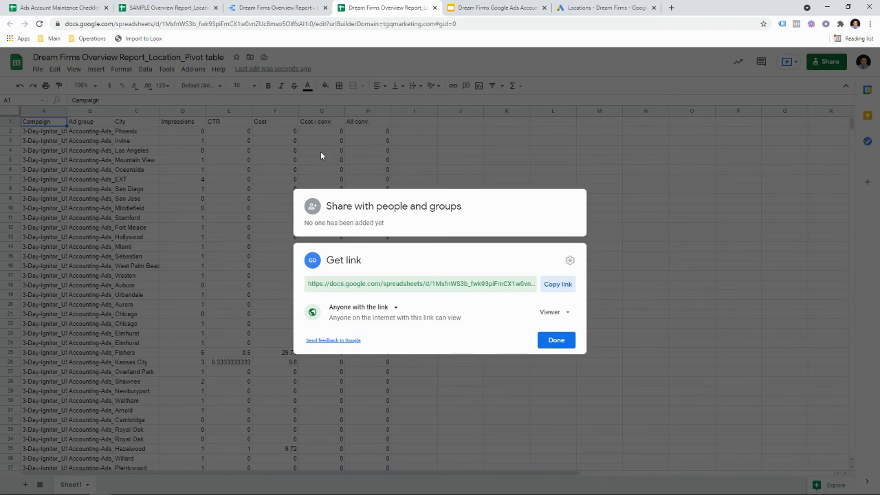
click(169, 8)
click(103, 8)
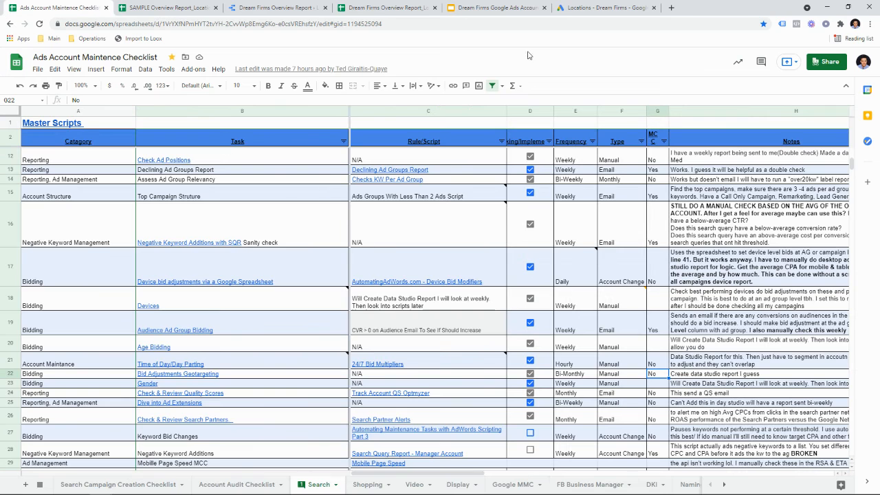
click(575, 5)
click(498, 5)
click(385, 7)
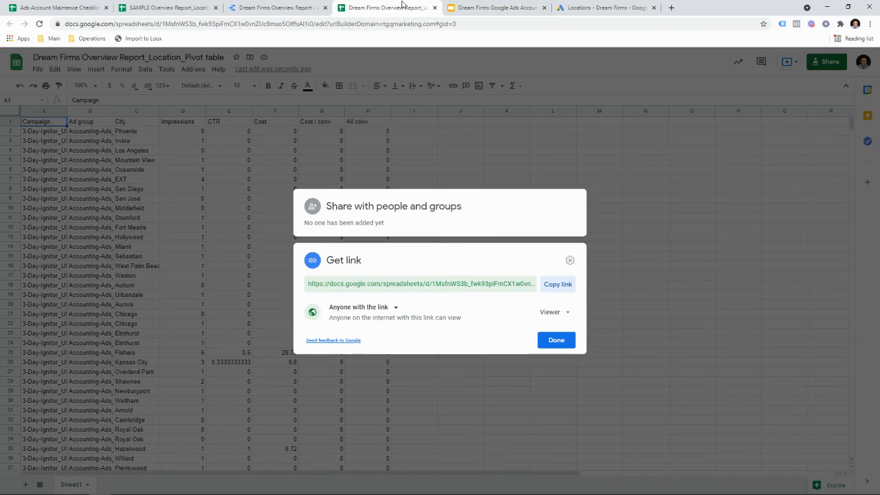
click(476, 6)
click(262, 406)
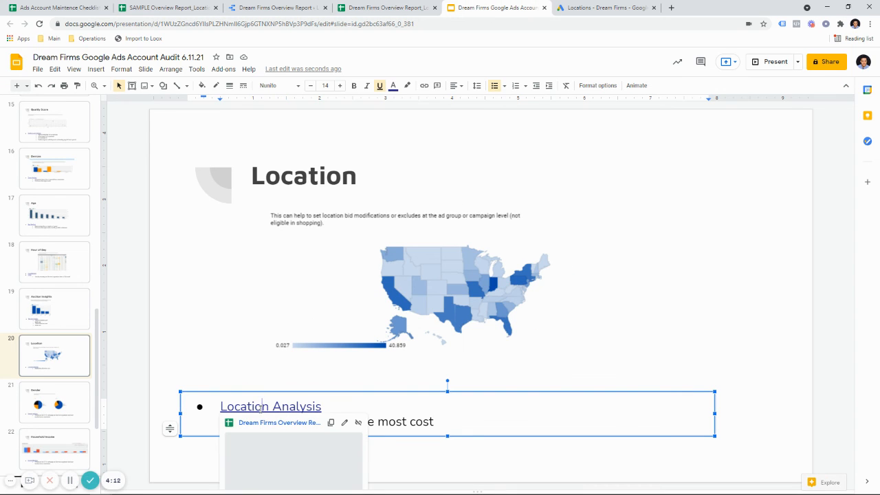